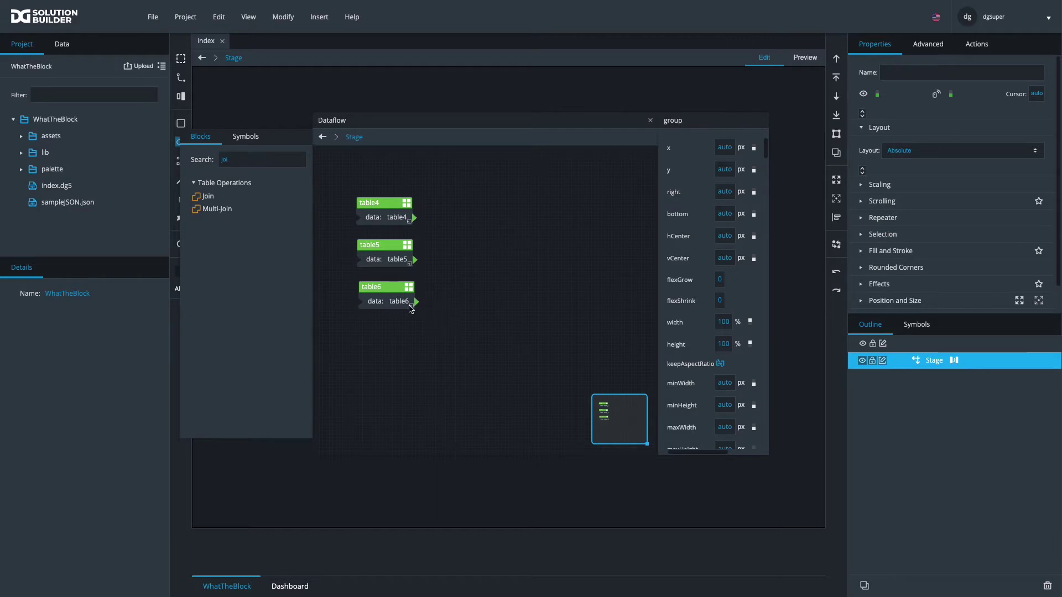
# - Replace the previous Blocks search term with 'multi'
pyautogui.doubleClick(232, 159)
pyautogui.press('BackSpace')
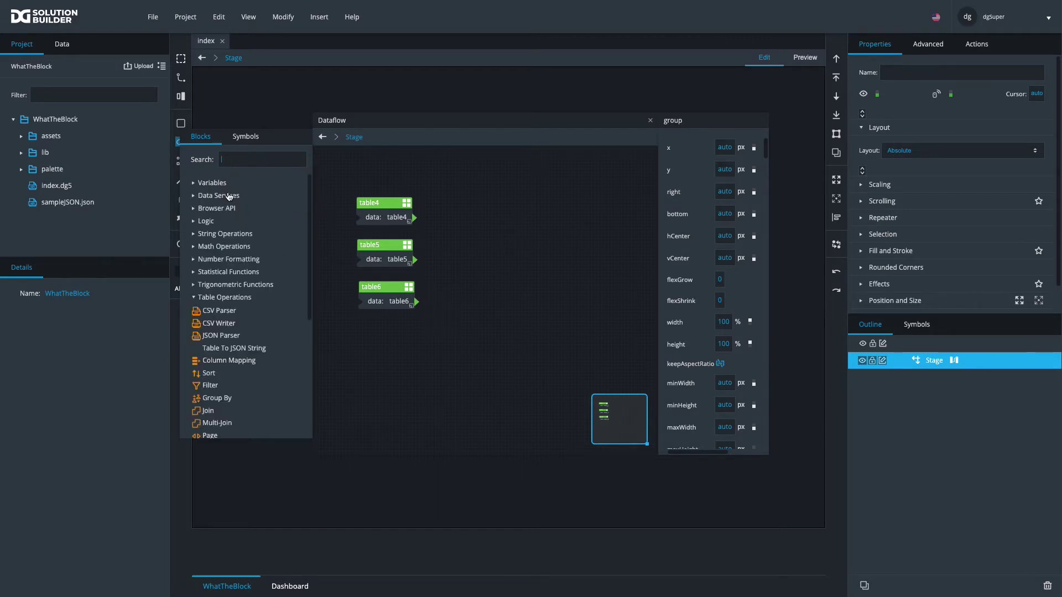
pyautogui.write('multi')
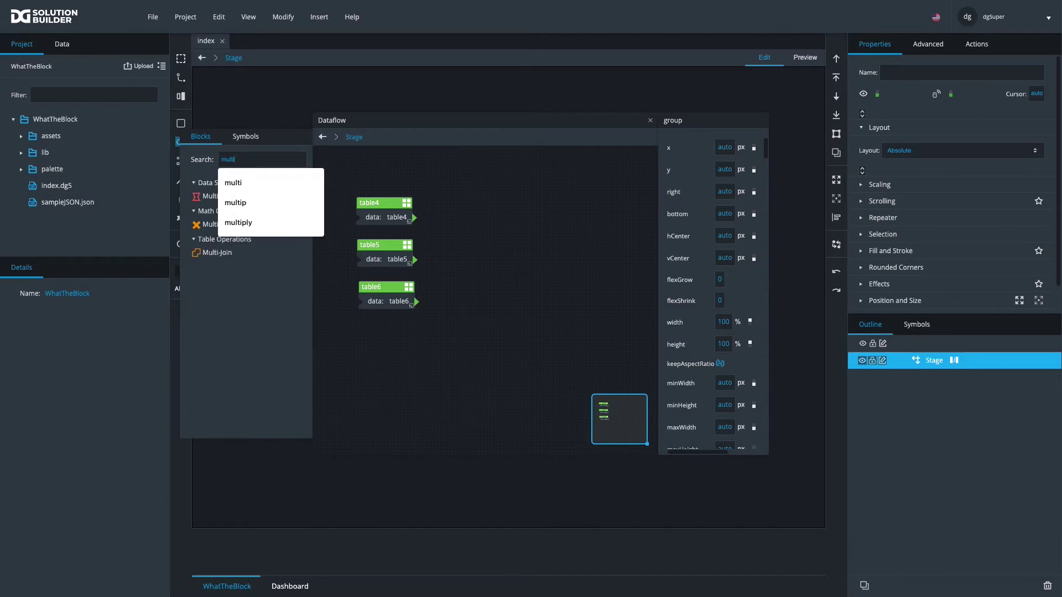
pyautogui.click(280, 390)
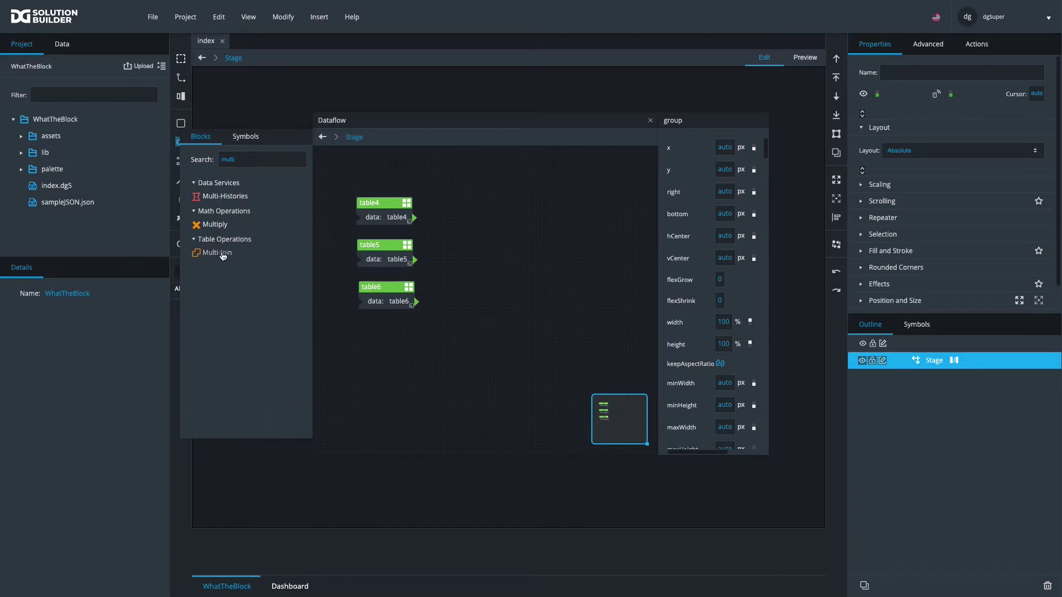
# - Clear the 'multi' search, collapse Table Operations and scroll down to Multi-Join
pyautogui.click(253, 159)
pyautogui.press('BackSpace')
pyautogui.press('BackSpace')
pyautogui.press('BackSpace')
pyautogui.press('BackSpace')
pyautogui.press('BackSpace')
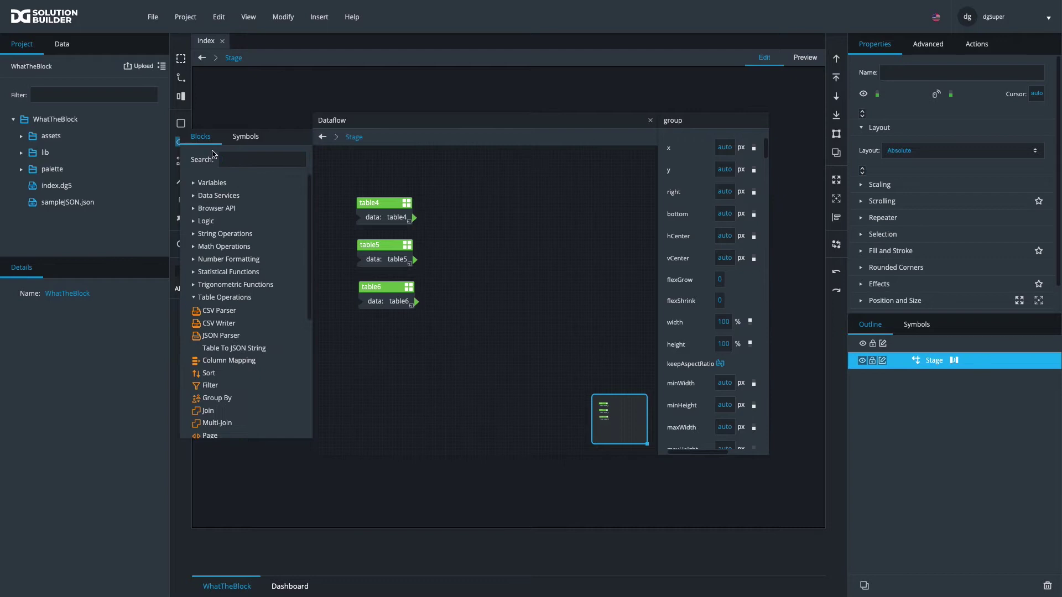
pyautogui.click(194, 298)
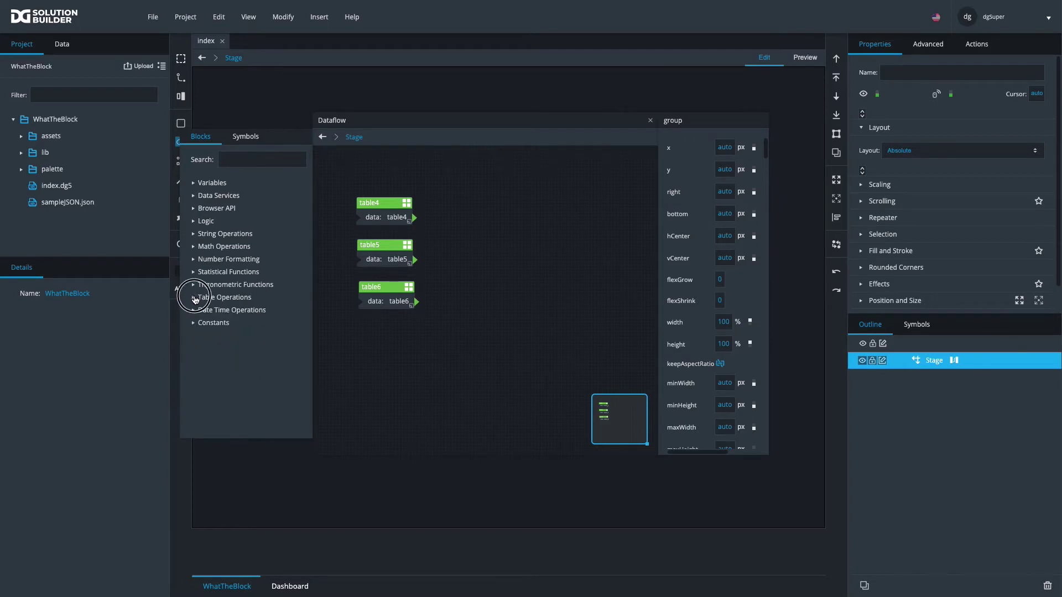
pyautogui.scroll(-1, 200, 321)
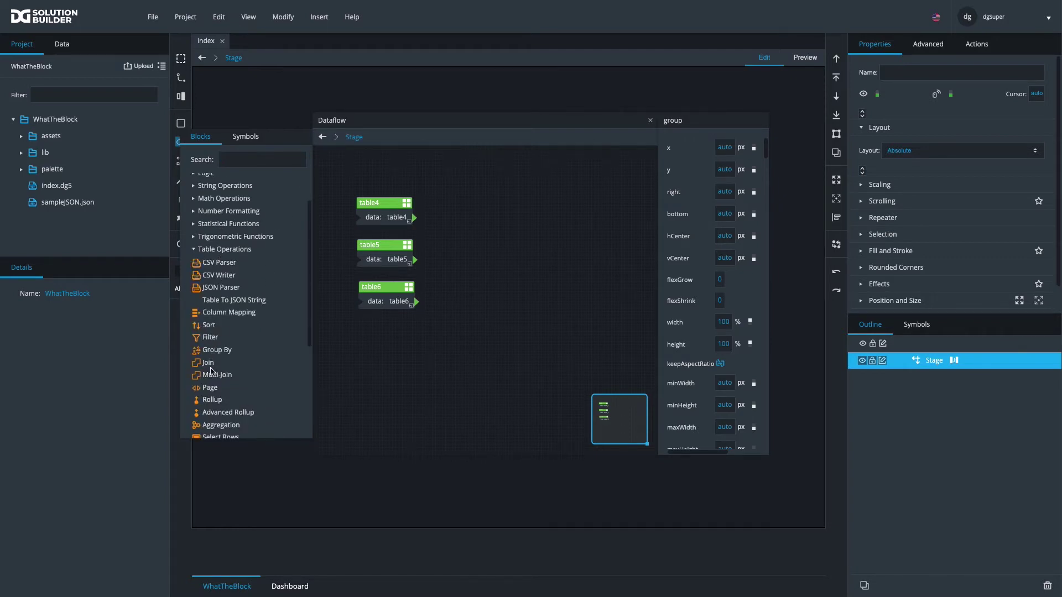
# - Place a Multi-Join block on the canvas with exactly three table inputs (table 0–2)
pyautogui.moveTo(210, 371); pyautogui.dragTo(492, 203)
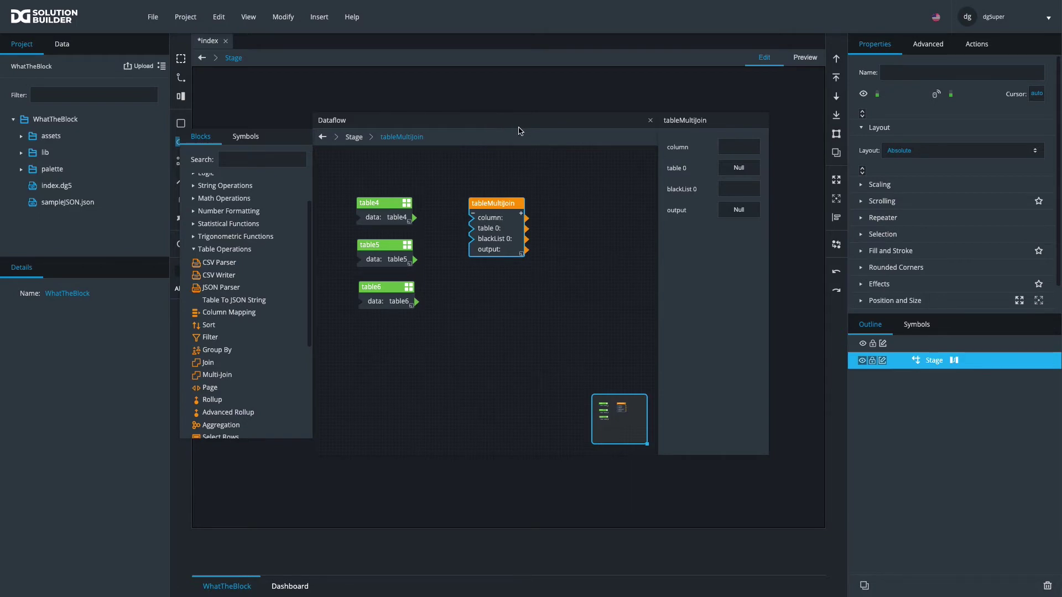
pyautogui.click(522, 214)
pyautogui.click(521, 214)
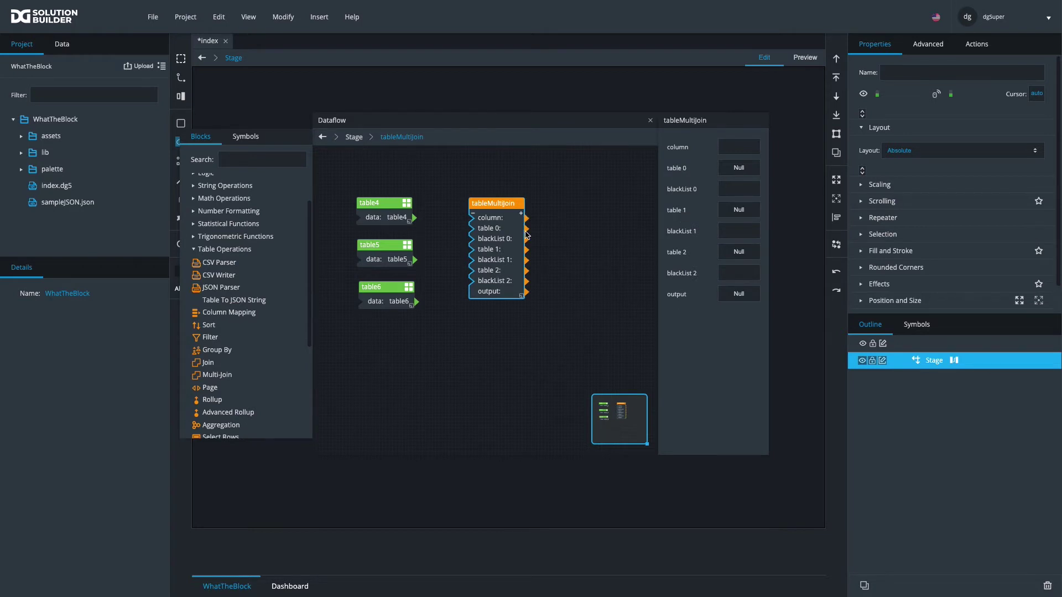
pyautogui.click(521, 214)
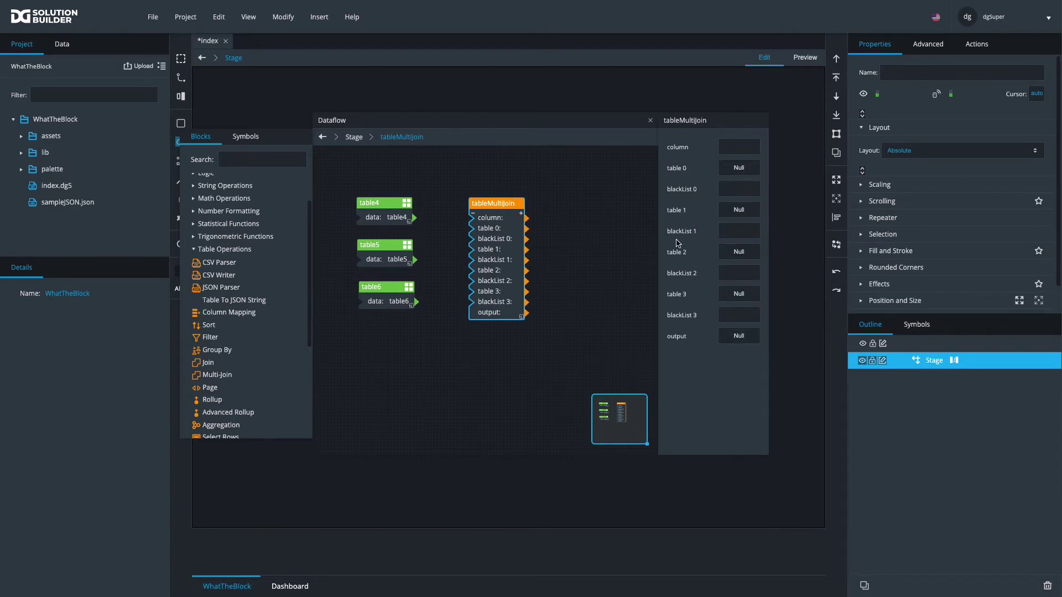
pyautogui.click(474, 214)
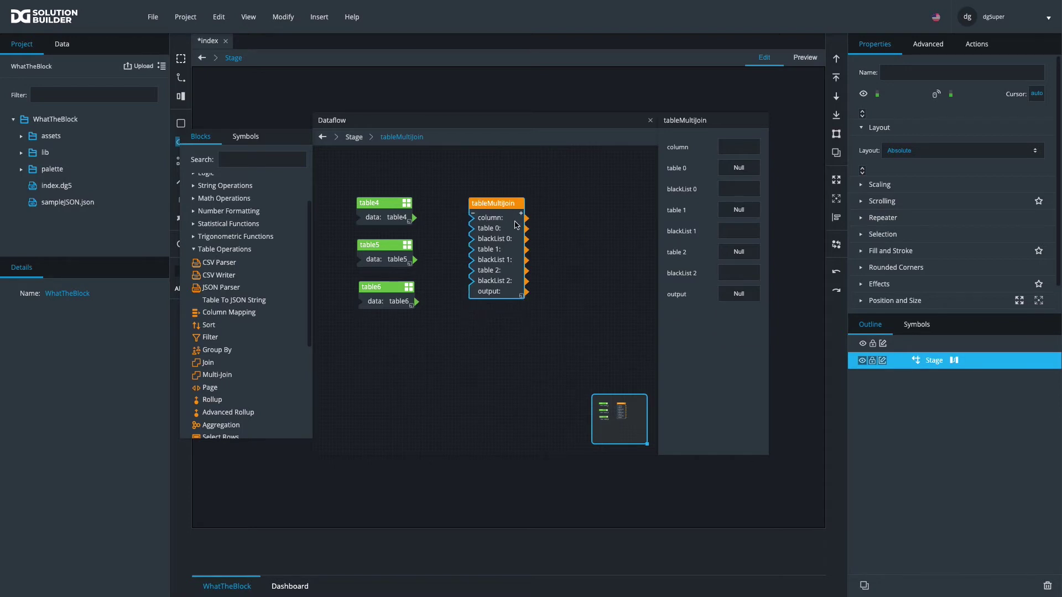
pyautogui.rightClick(675, 170)
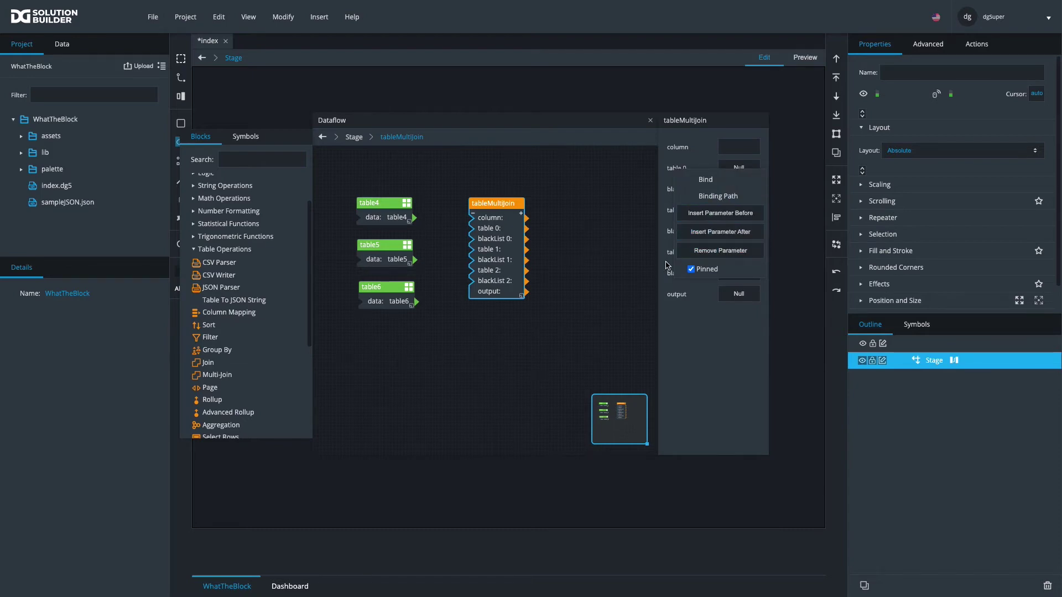
pyautogui.click(647, 175)
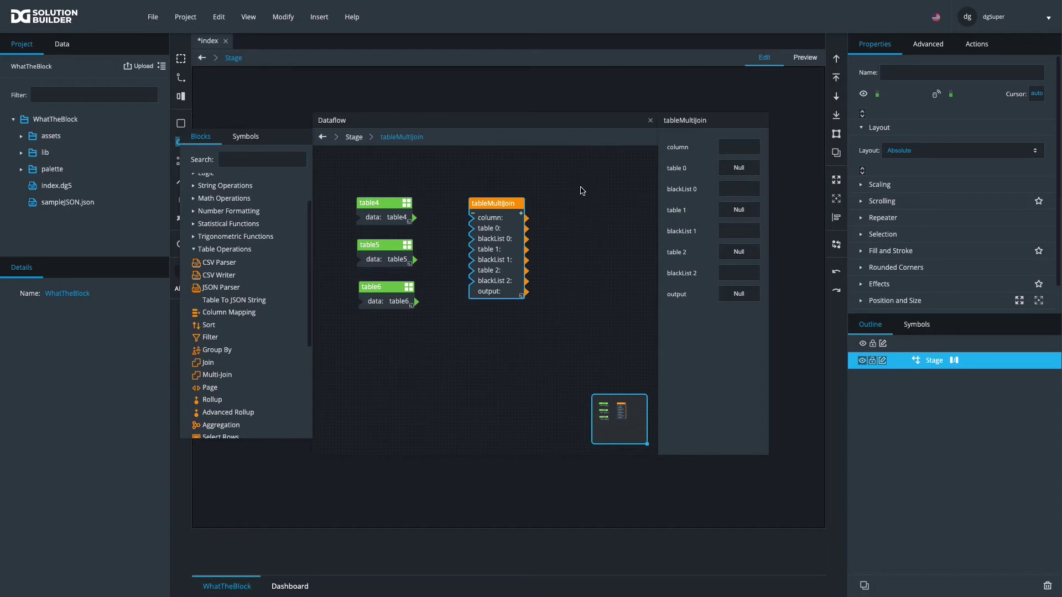
# - Open narrowed data previews of table4 and table5 and move them to the left side
pyautogui.click(388, 208)
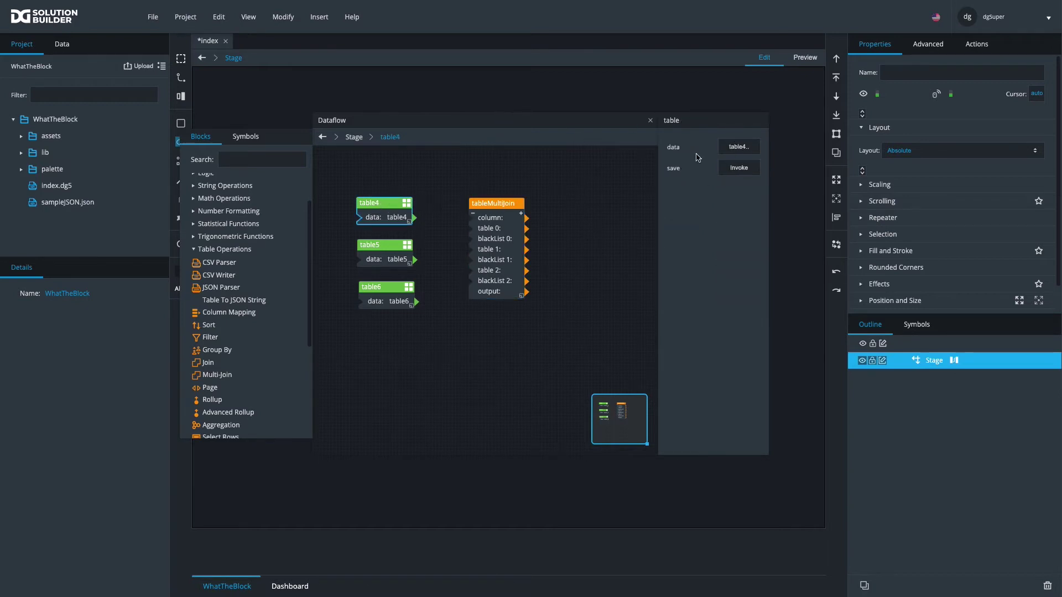
pyautogui.click(739, 146)
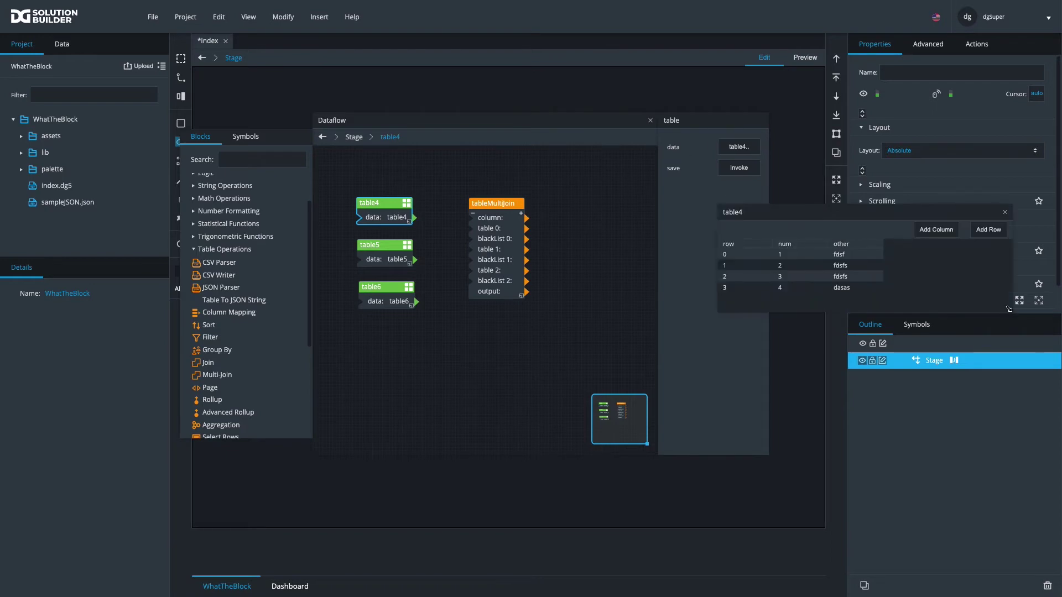
pyautogui.moveTo(1009, 309); pyautogui.dragTo(910, 317)
pyautogui.moveTo(717, 215); pyautogui.dragTo(117, 116)
pyautogui.click(380, 245)
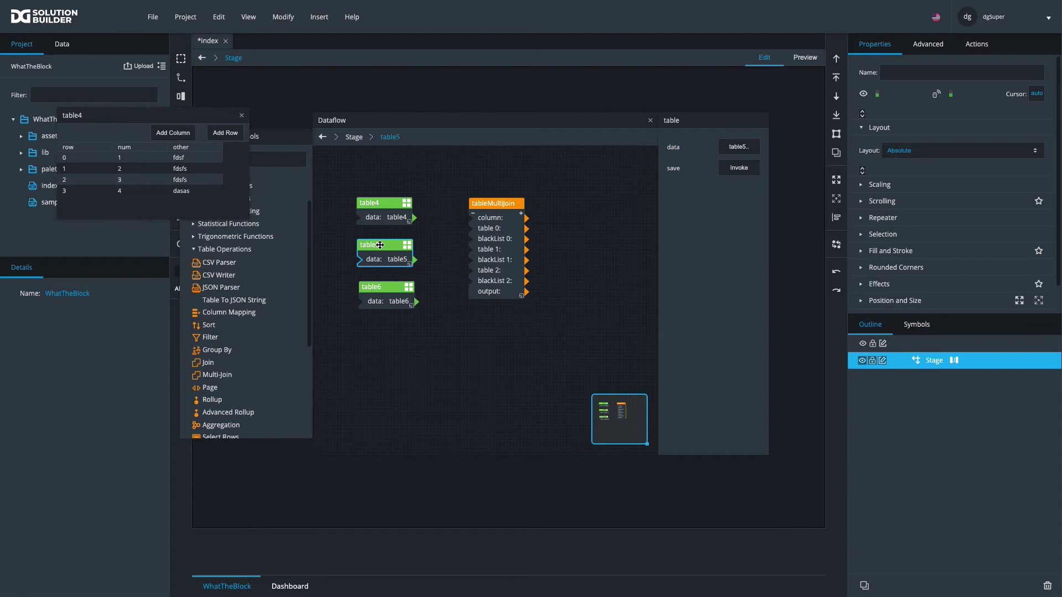
pyautogui.click(739, 146)
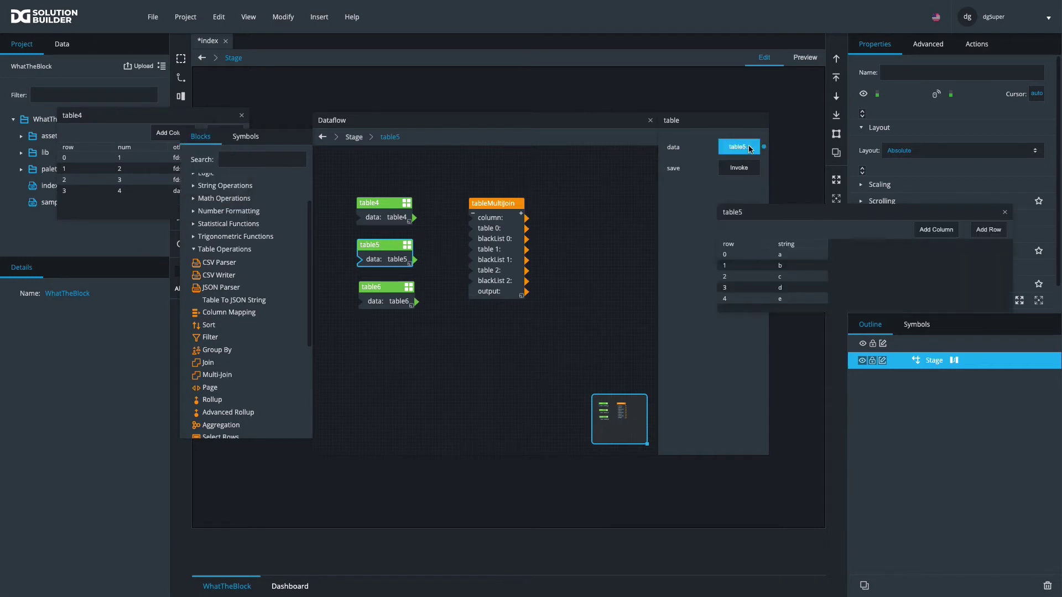
pyautogui.moveTo(1007, 313); pyautogui.dragTo(855, 322)
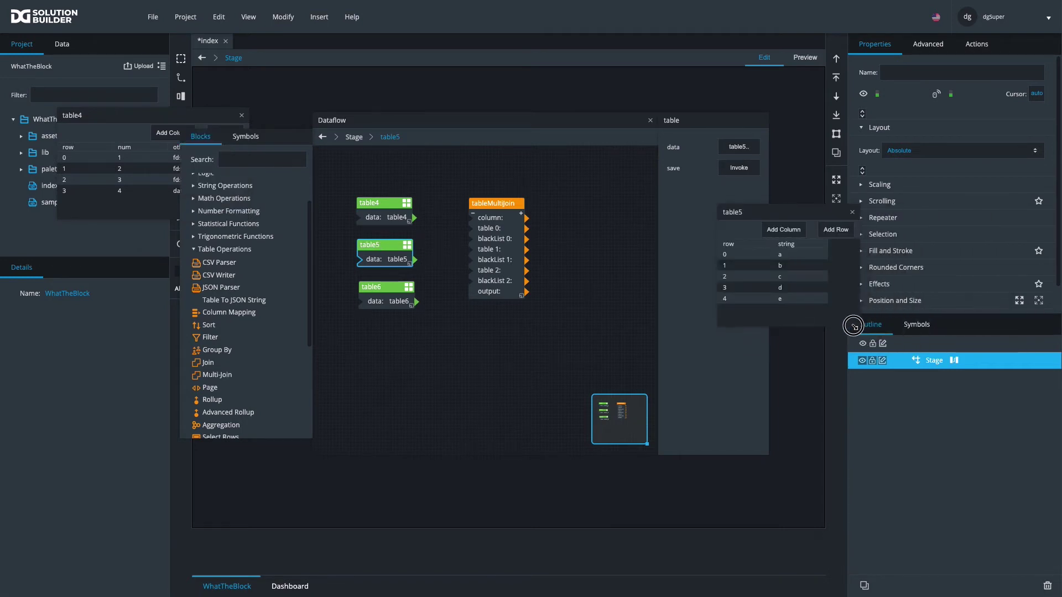
pyautogui.moveTo(772, 215); pyautogui.dragTo(138, 244)
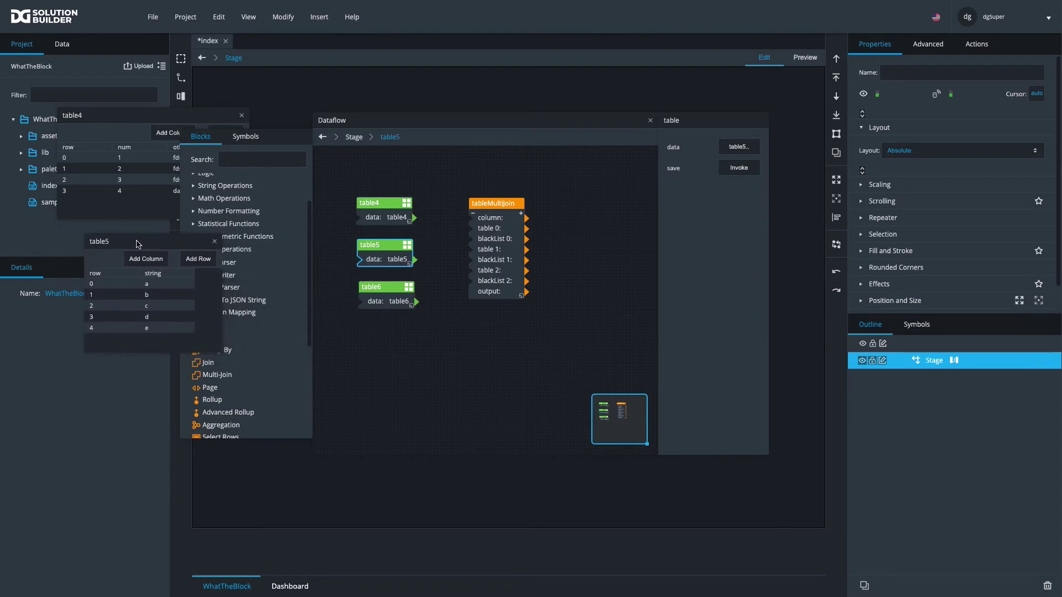
# - Open a narrowed table6 data preview at the lower left and reposition the table4 preview above it
pyautogui.click(137, 119)
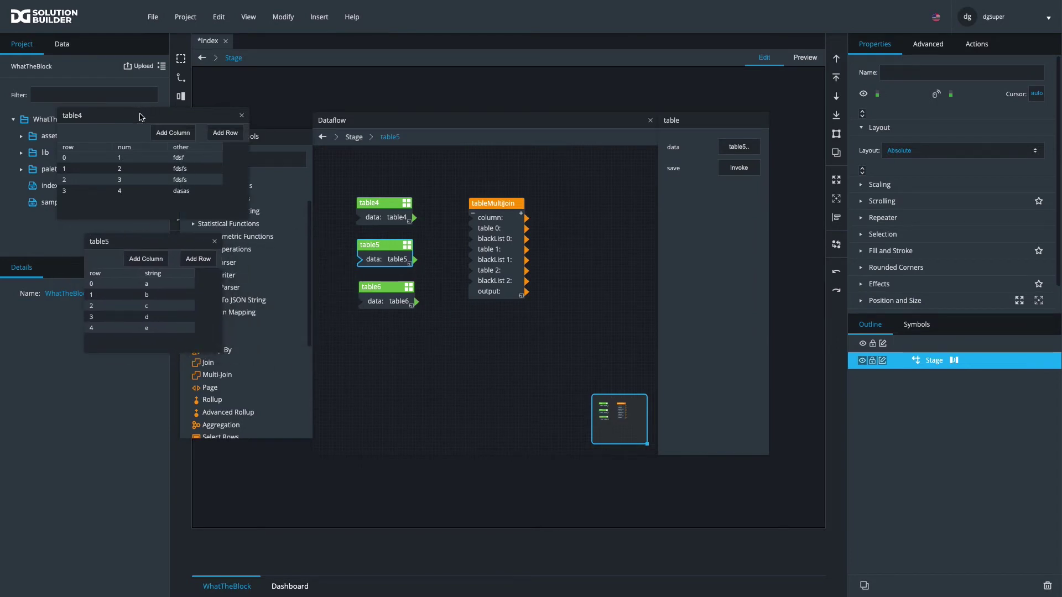
pyautogui.click(389, 292)
pyautogui.click(739, 147)
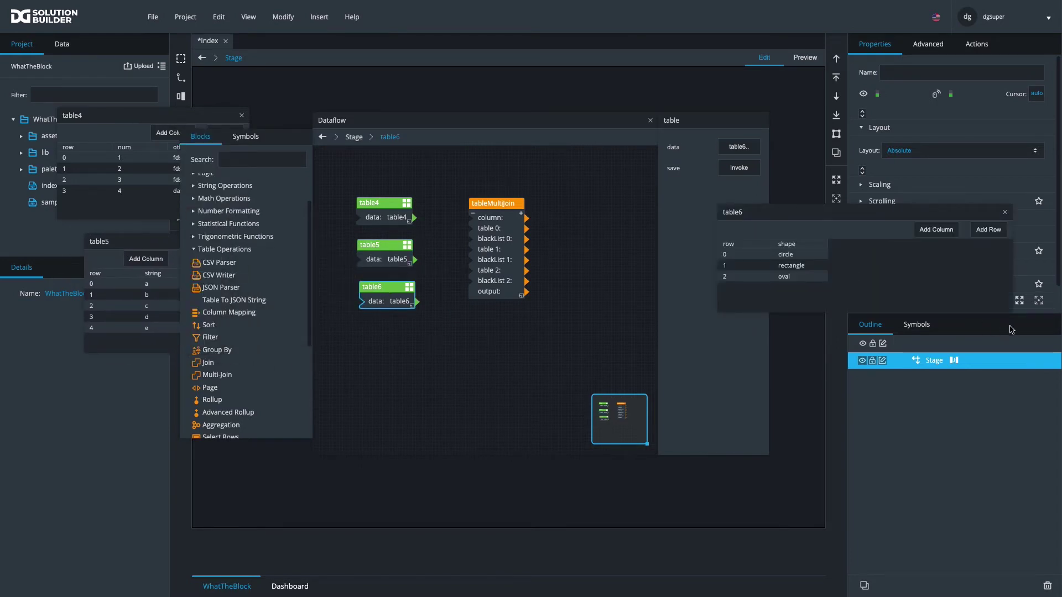
pyautogui.moveTo(1006, 313); pyautogui.dragTo(841, 302)
pyautogui.moveTo(782, 212); pyautogui.dragTo(106, 368)
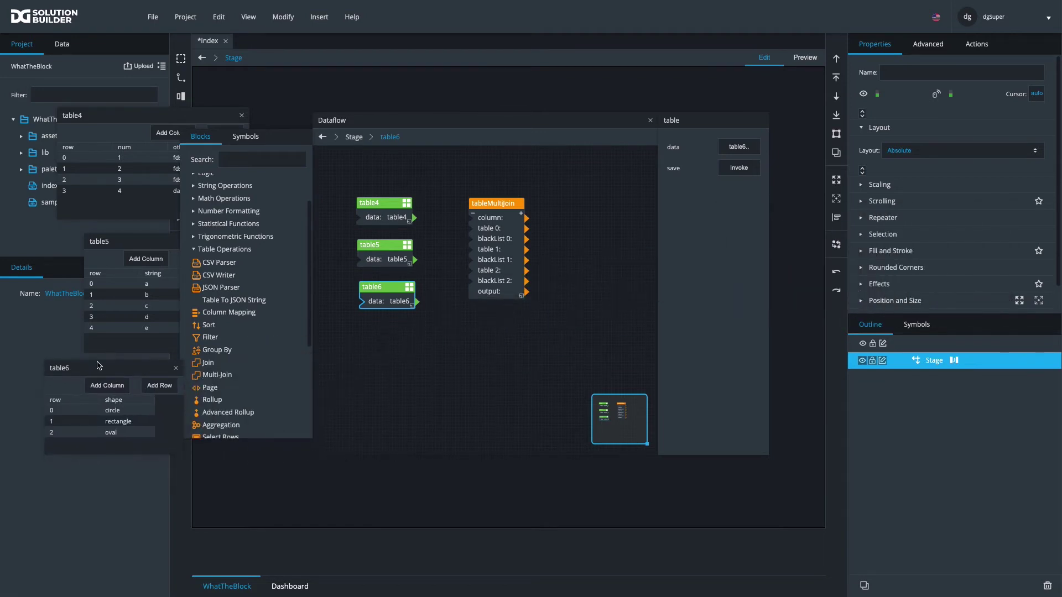
pyautogui.moveTo(146, 242); pyautogui.dragTo(99, 238)
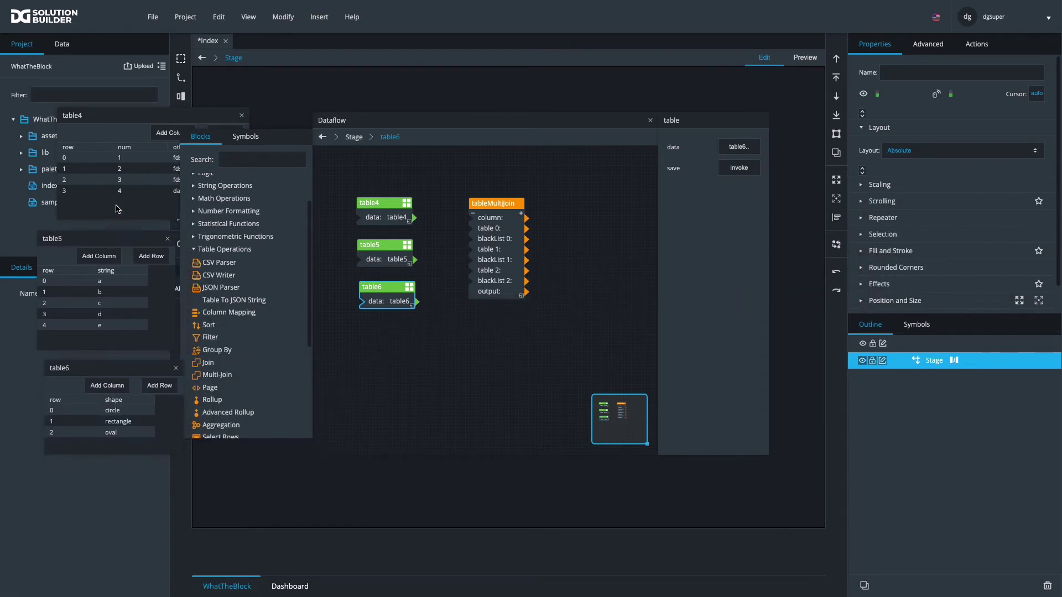
pyautogui.click(133, 129)
pyautogui.moveTo(148, 118); pyautogui.dragTo(103, 111)
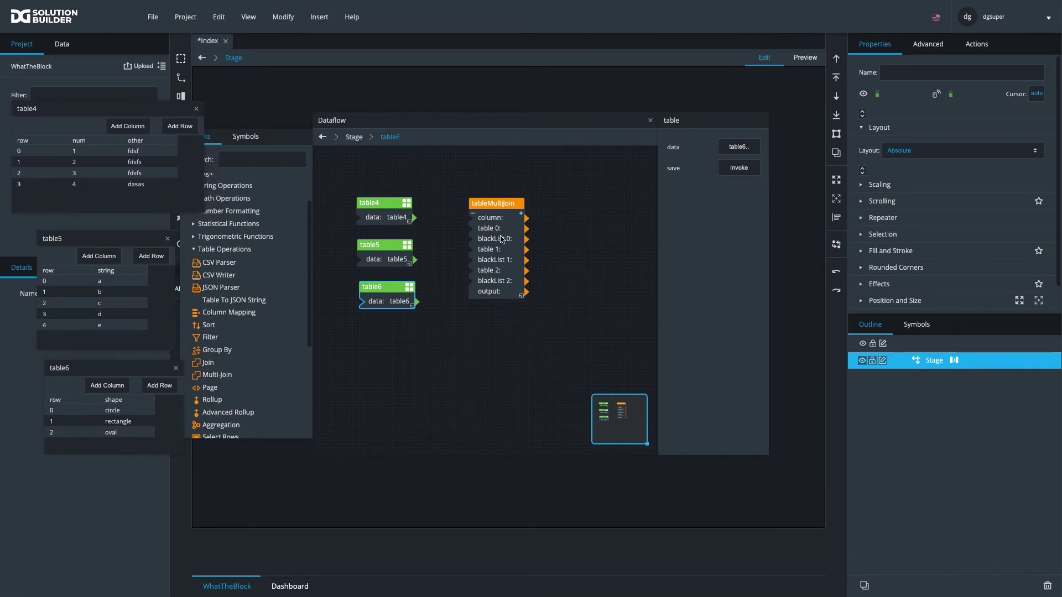
# - Wire table4, table5 and table6 outputs into tableMultiJoin's table 0, table 1 and table 2
pyautogui.click(383, 204)
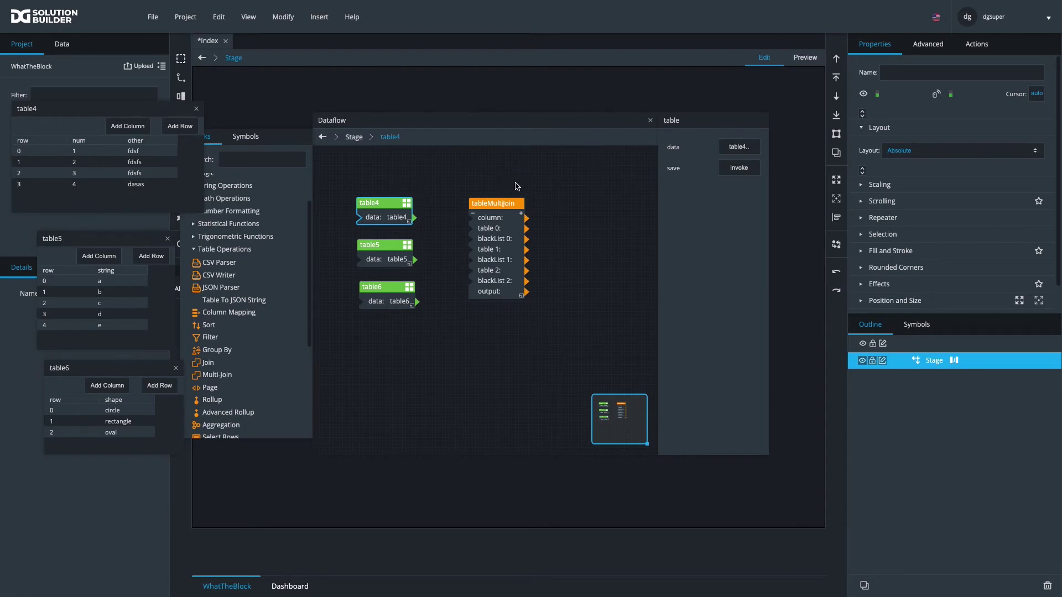
pyautogui.click(495, 205)
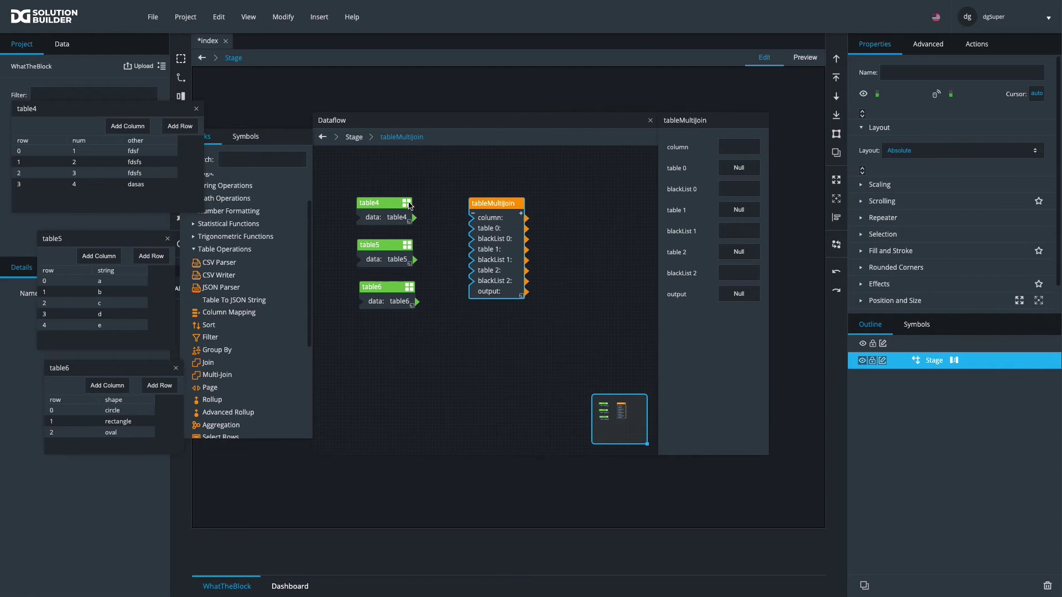
pyautogui.moveTo(415, 218); pyautogui.dragTo(471, 228)
pyautogui.moveTo(415, 260); pyautogui.dragTo(739, 210)
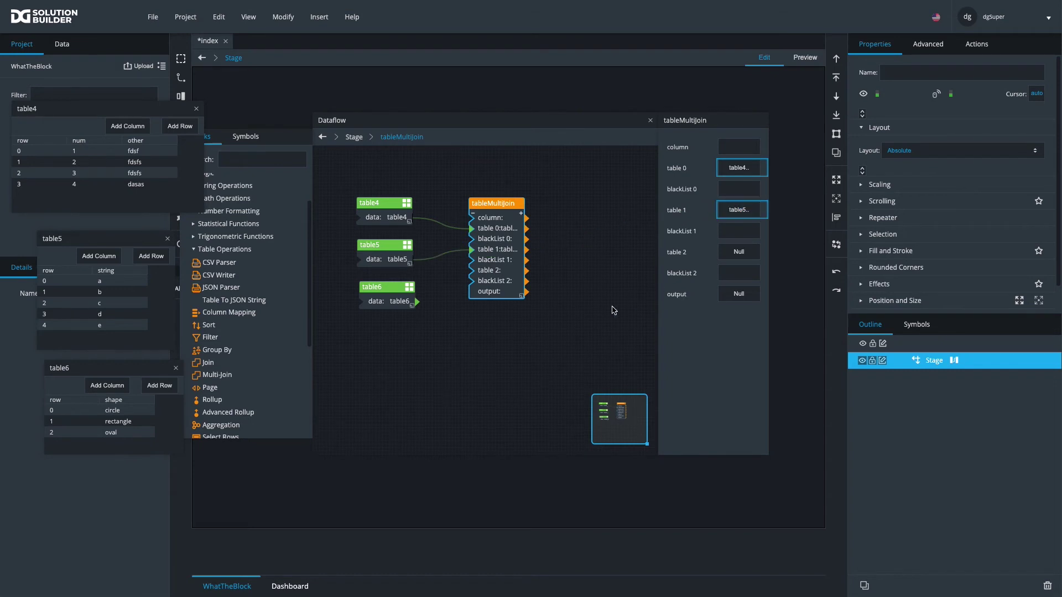
pyautogui.moveTo(418, 304); pyautogui.dragTo(741, 253)
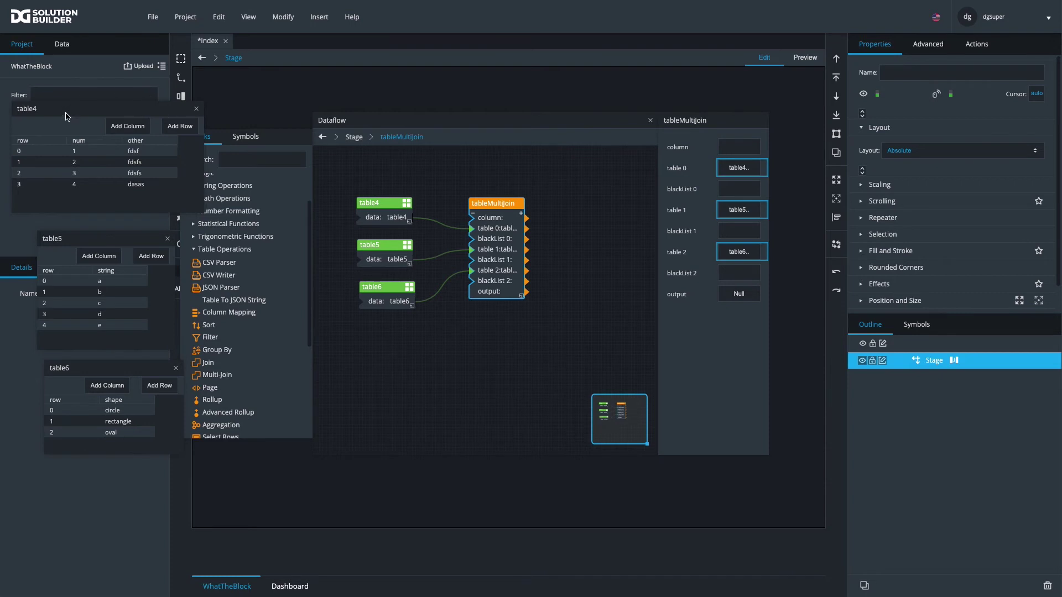
# - Set the join column to 'row' and preview the joined output beside the table5 preview
pyautogui.click(736, 148)
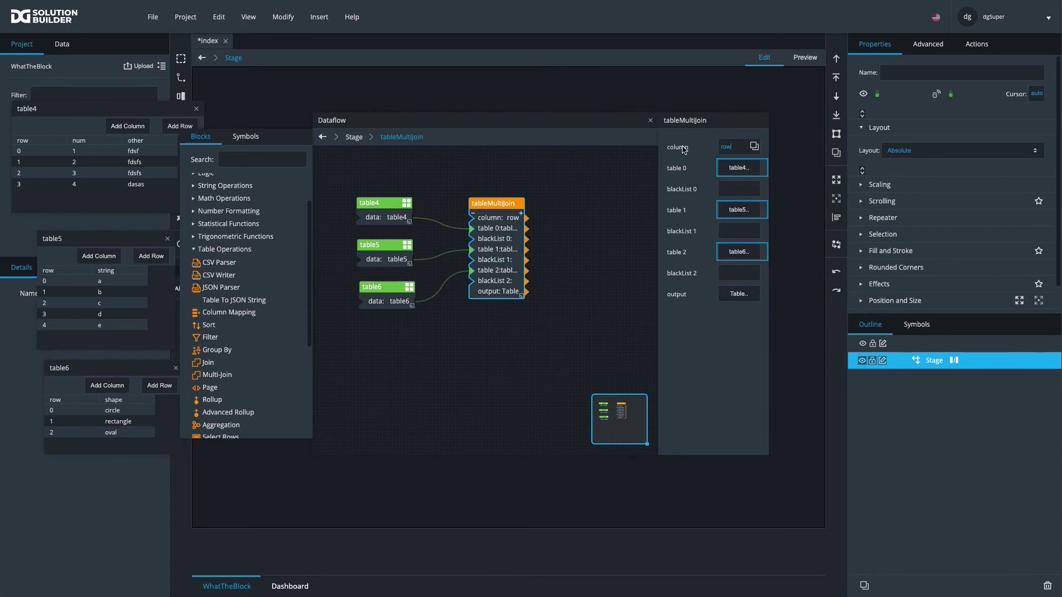
pyautogui.click(739, 294)
pyautogui.moveTo(874, 223); pyautogui.dragTo(930, 226)
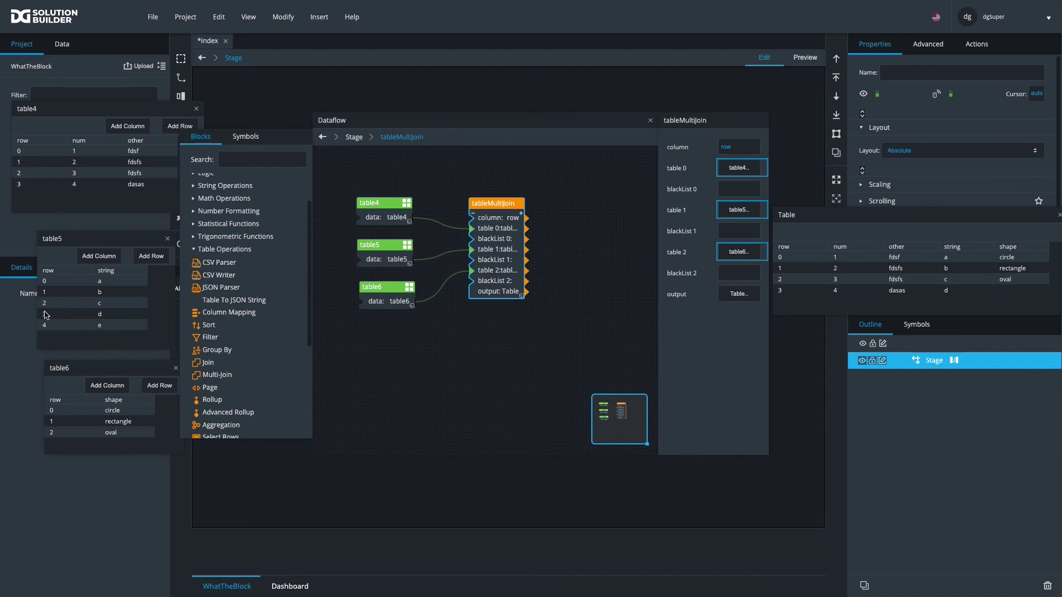
pyautogui.click(83, 328)
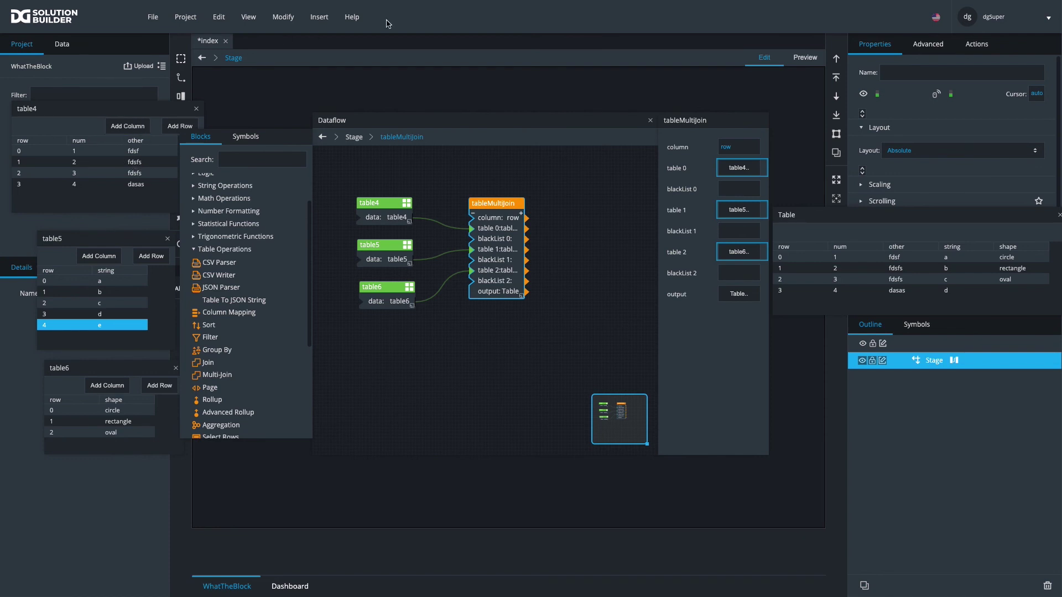
pyautogui.click(733, 191)
pyautogui.press('Return')
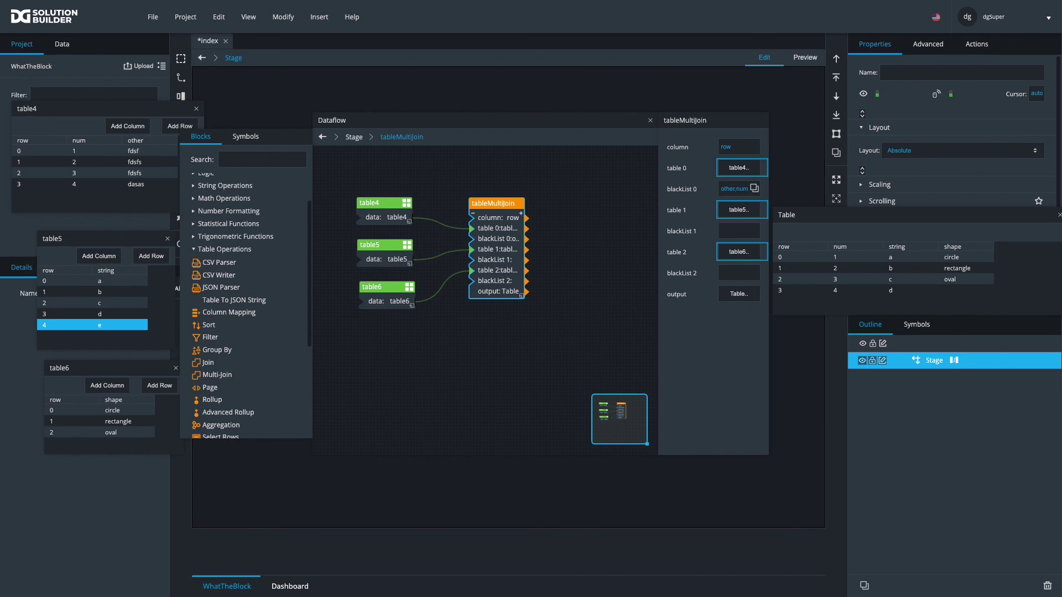
pyautogui.press('Return')
pyautogui.moveTo(735, 184)
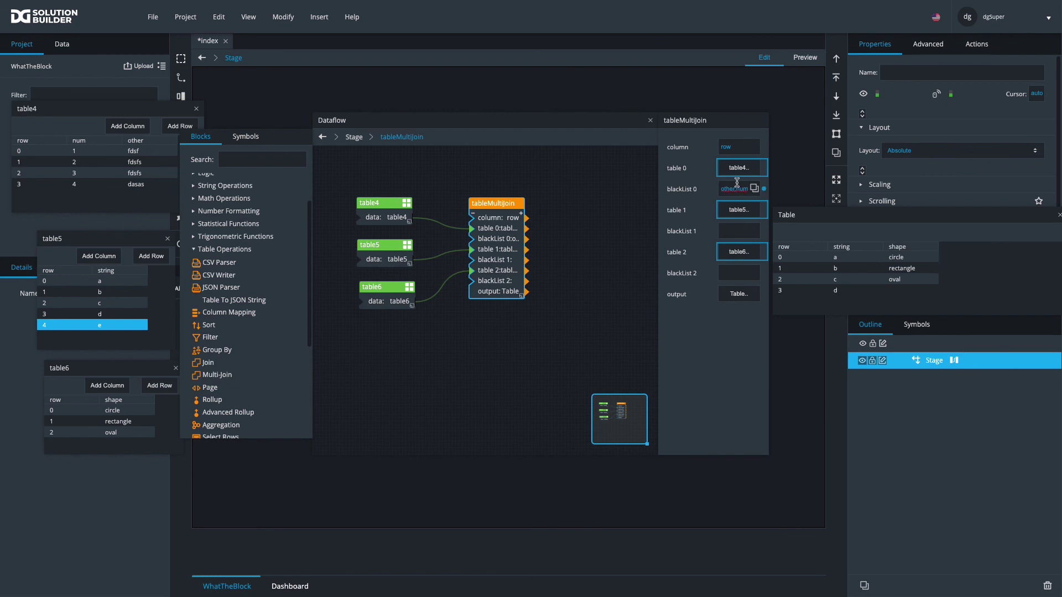
pyautogui.moveTo(749, 188); pyautogui.dragTo(686, 191)
pyautogui.press('BackSpace')
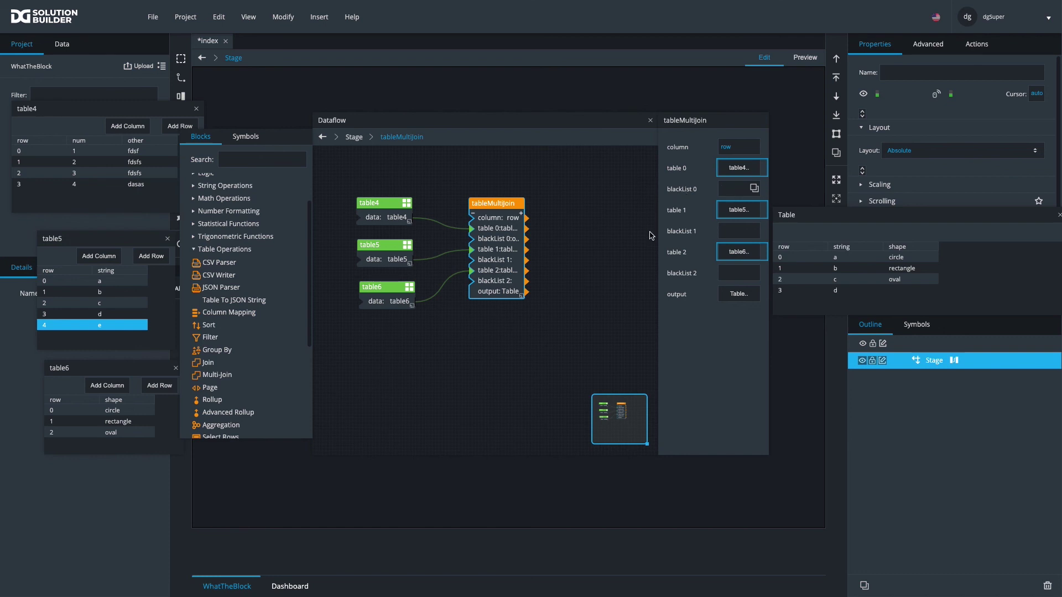